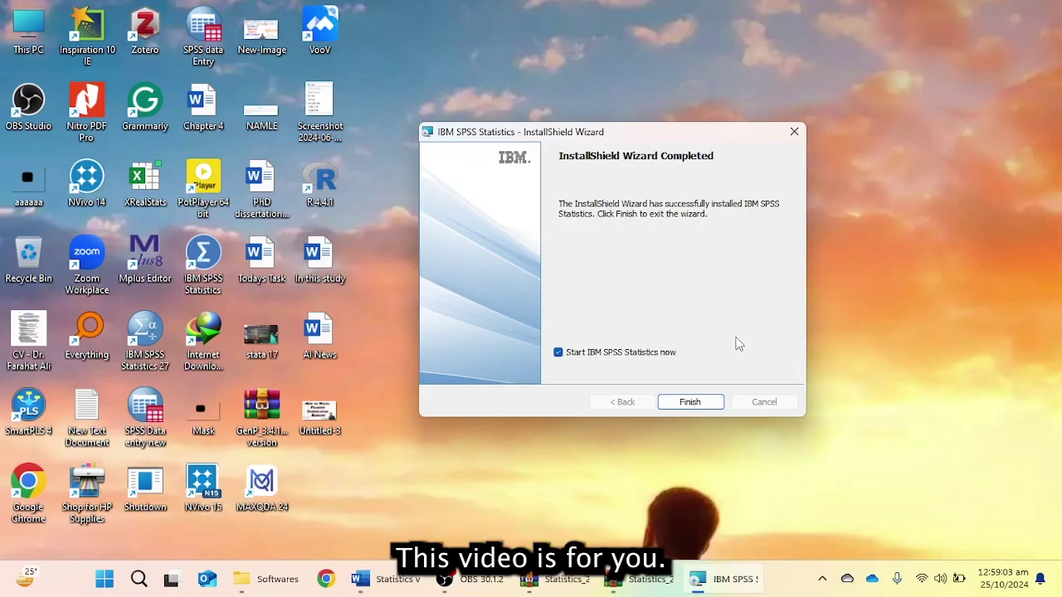
Step: Finish the InstallShield Wizard and launch SPSS, reaching the 'License not valid' notice
click(689, 404)
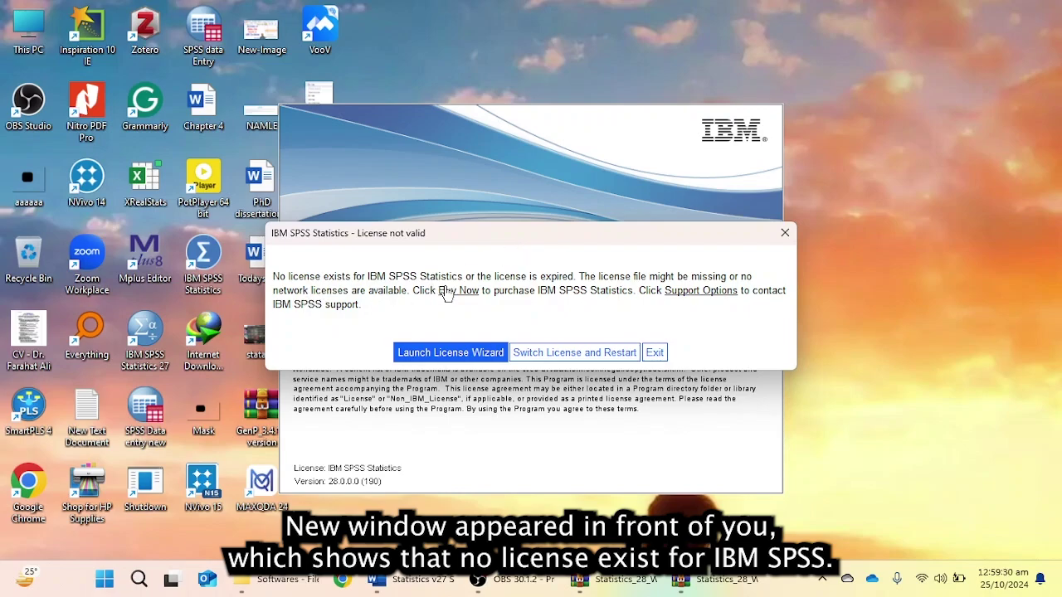
Step: In the License Wizard, choose Authorized user license and add the pasted authorization code
click(455, 355)
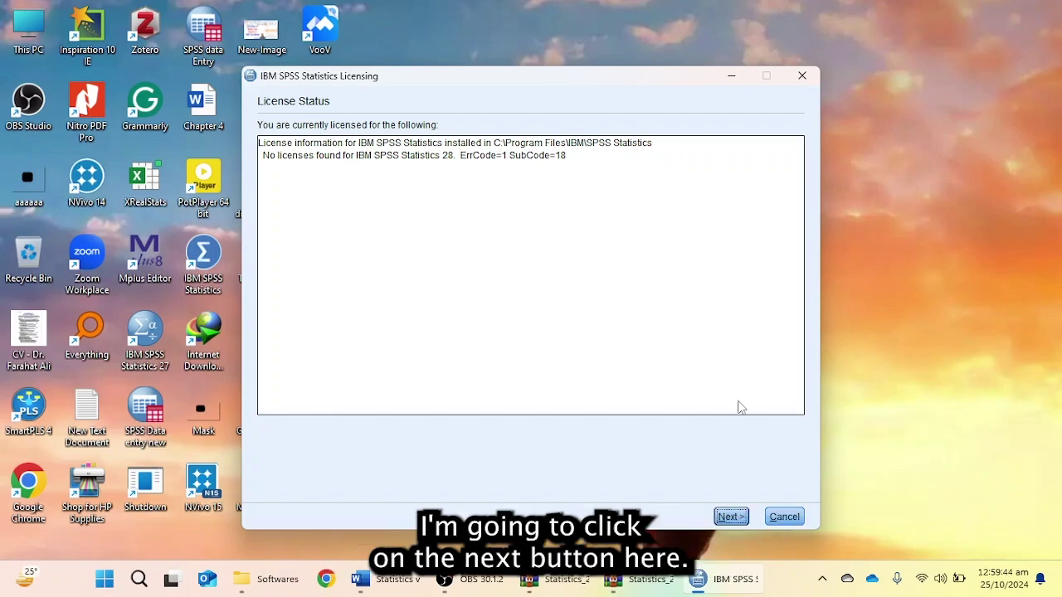
click(730, 516)
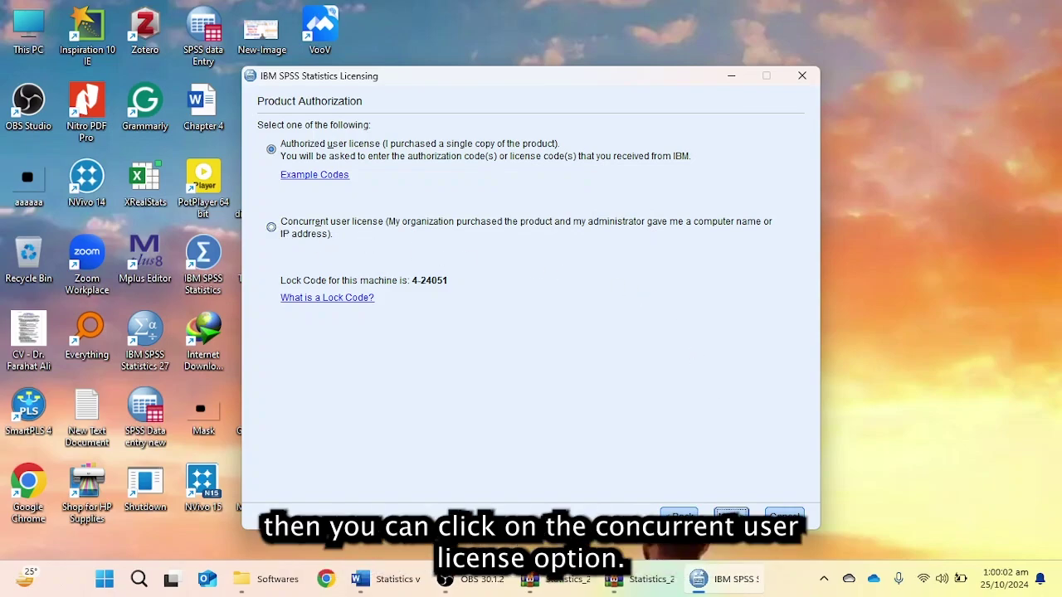
click(731, 517)
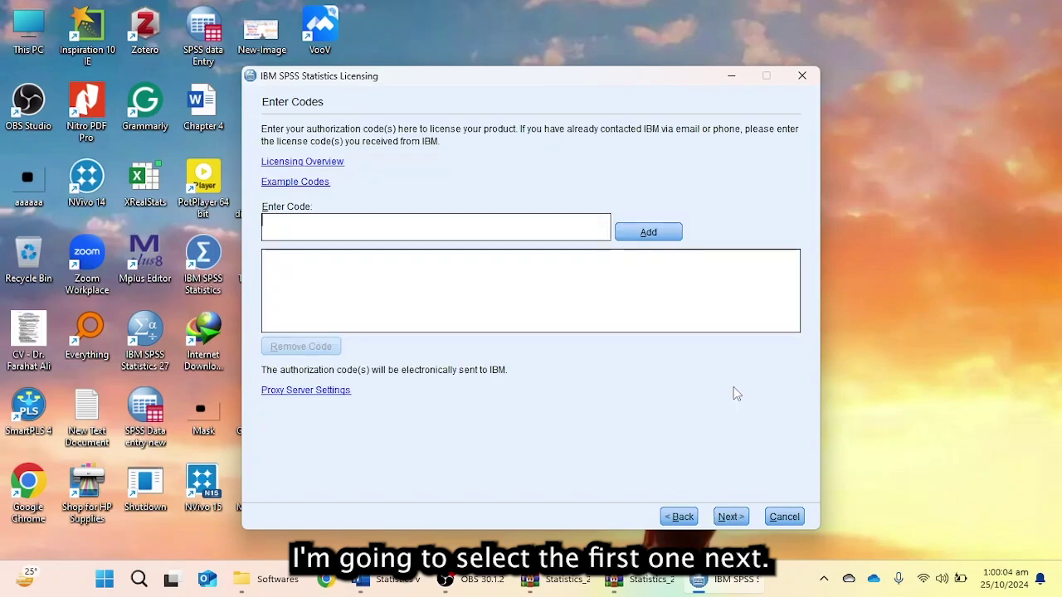
click(362, 229)
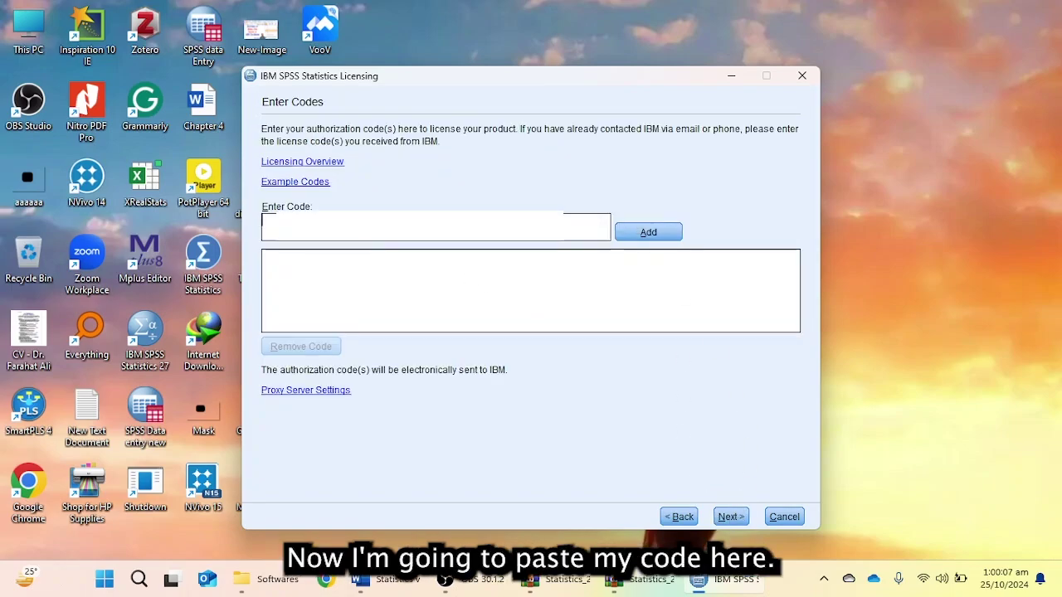
key(ctrl+v)
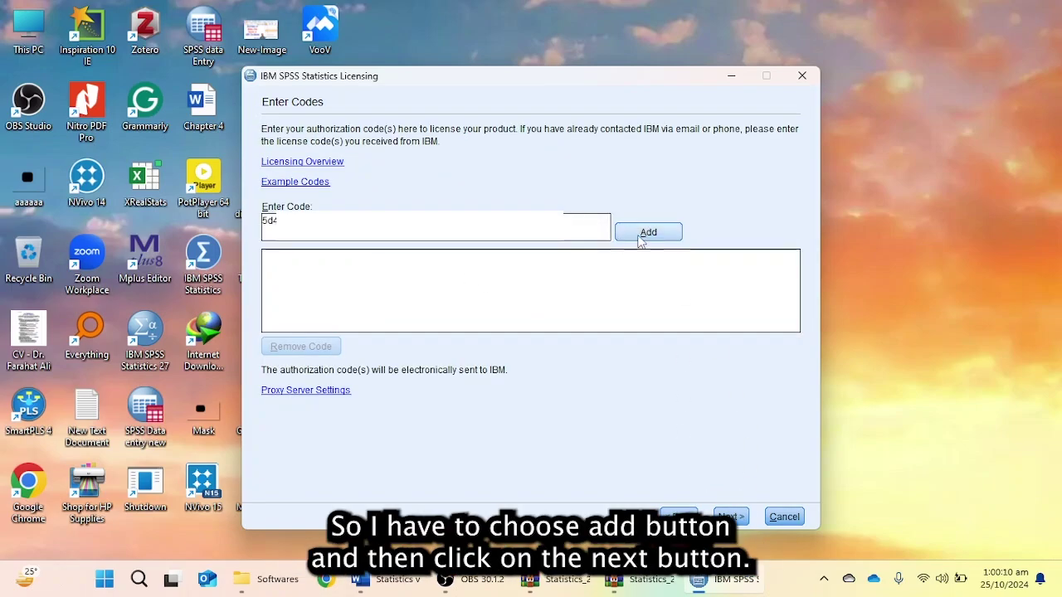
click(641, 236)
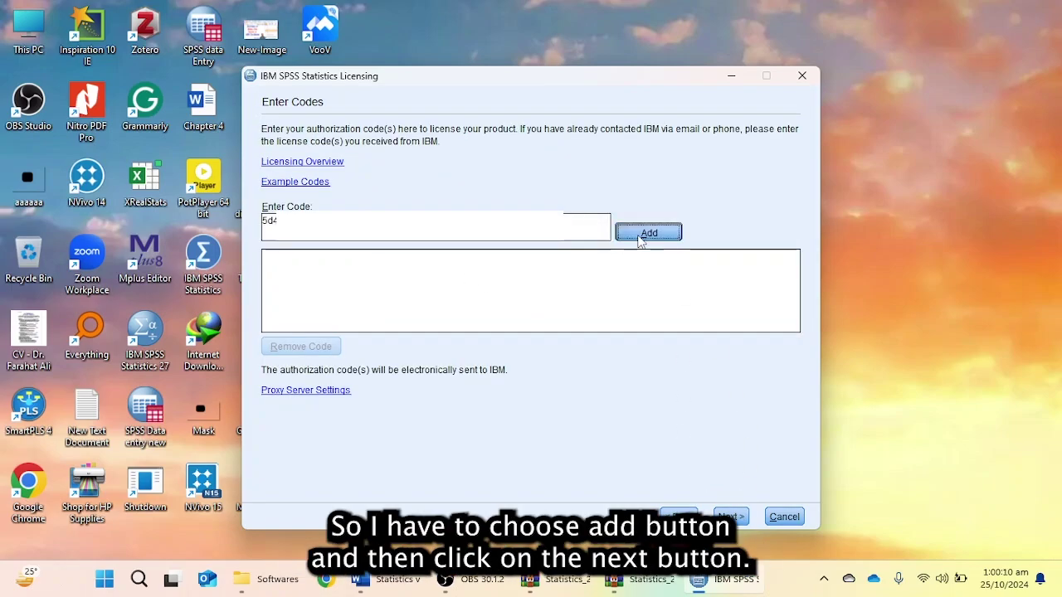
Step: Authorize the code over the internet, reaching Licensing Completed with features licensed until 01-Aug-2025
click(734, 517)
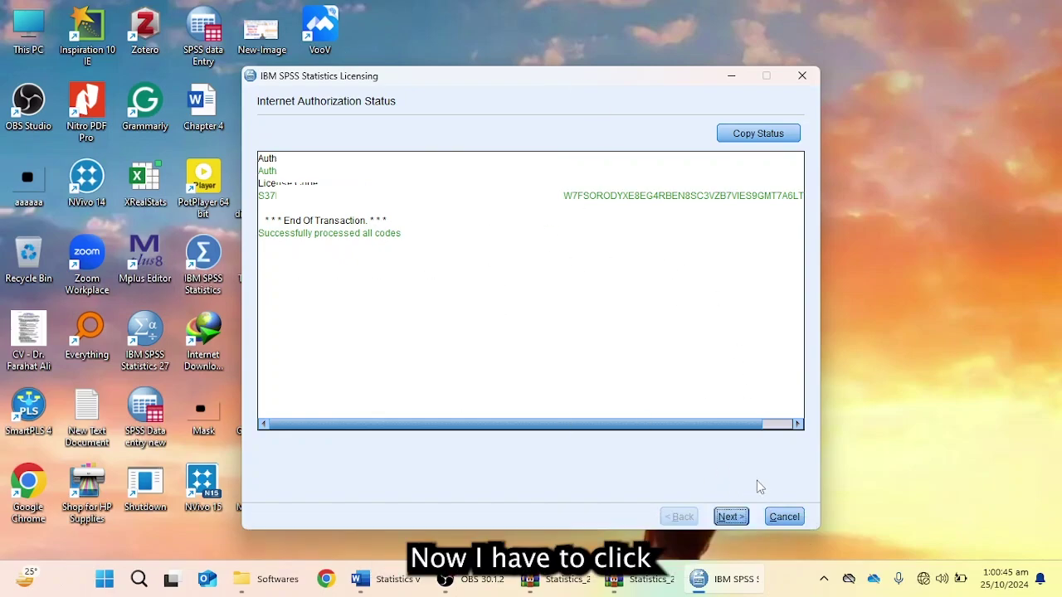
click(736, 518)
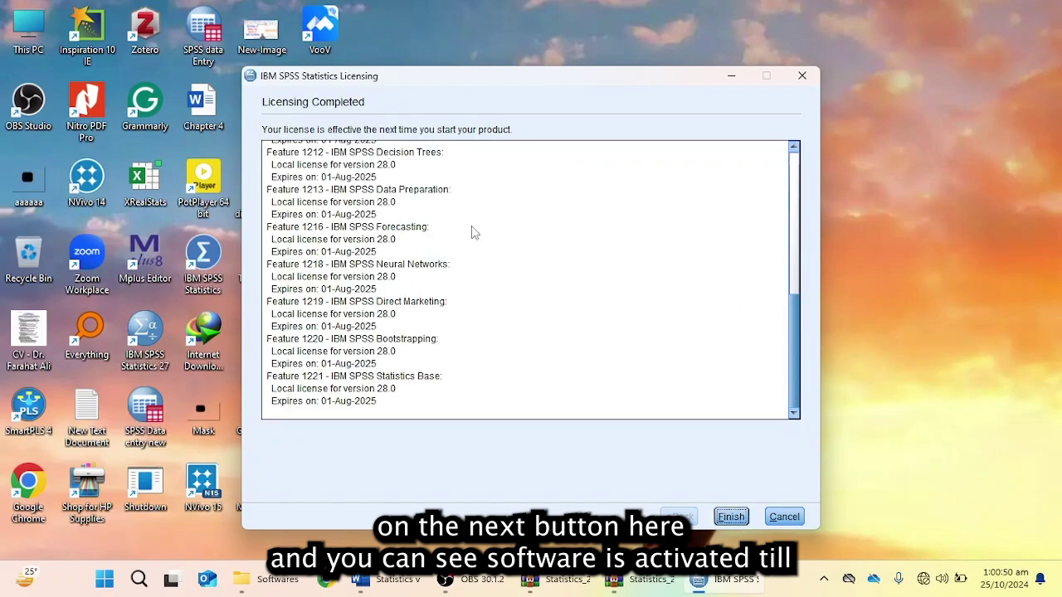
Step: Finish the wizard, restart SPSS to apply the license, and dismiss the Welcome dialog
click(730, 517)
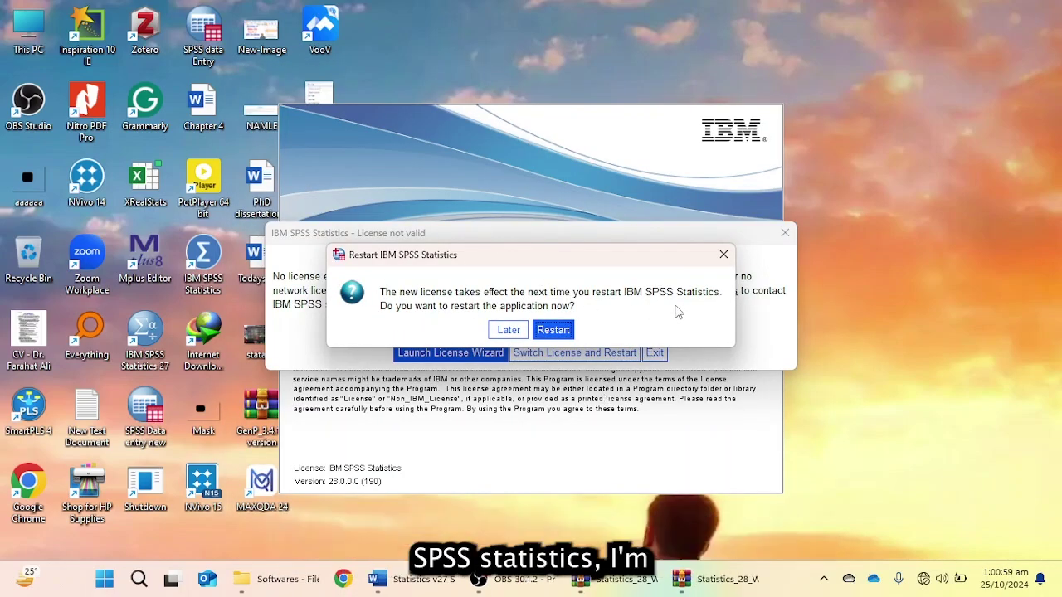
click(562, 331)
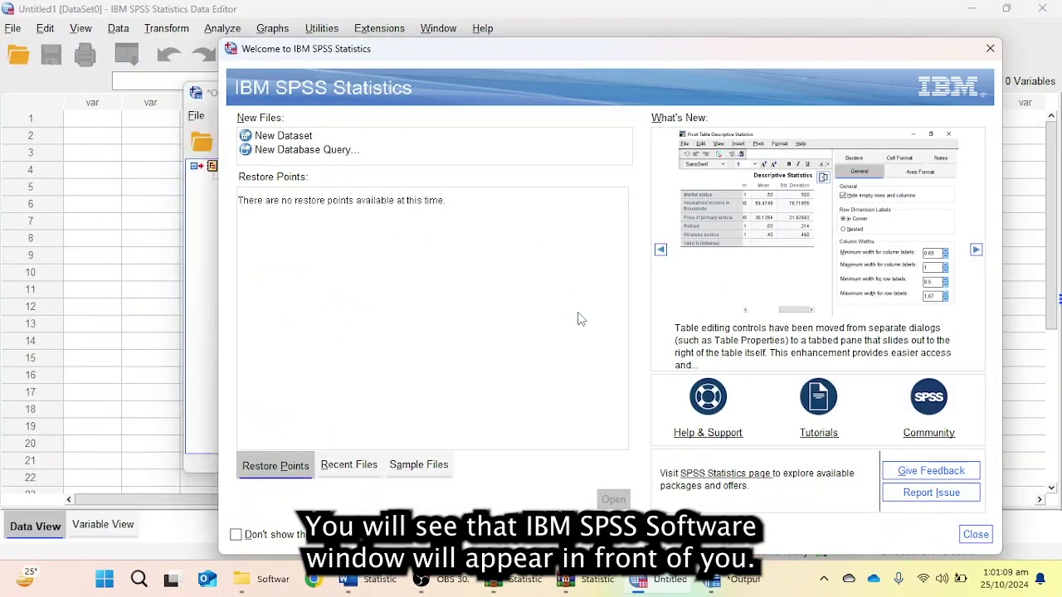
click(989, 48)
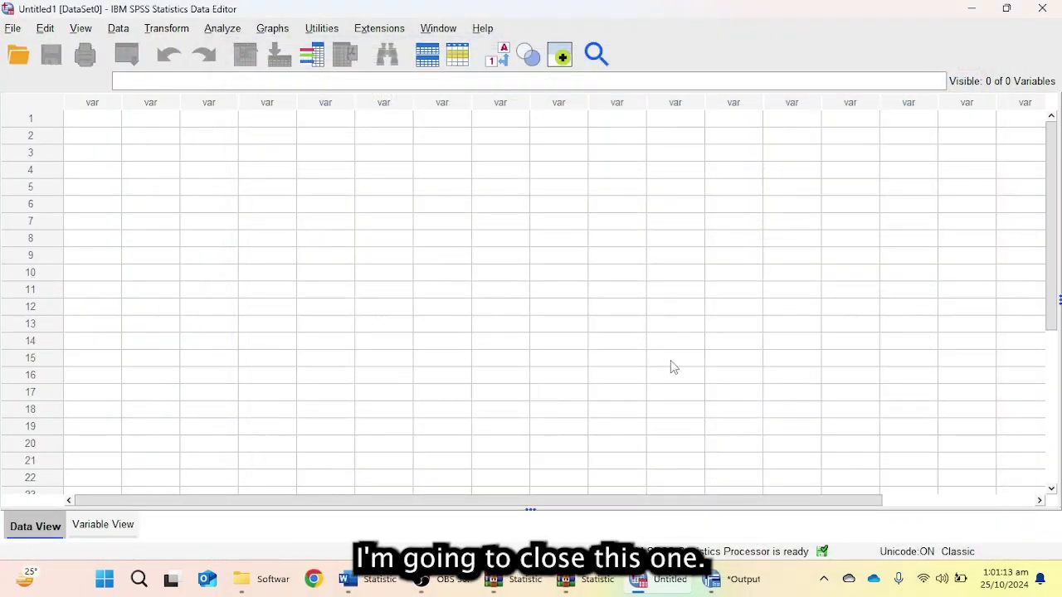
Step: Create a first variable by entering 'Gee', then rename it Age with Numeric type
click(93, 121)
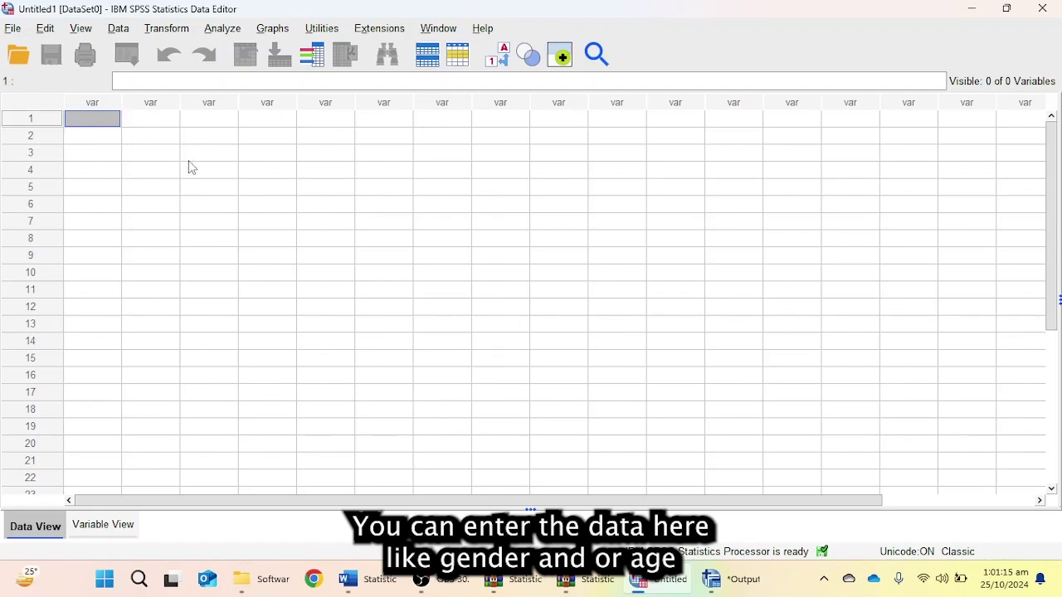
text(Ge)
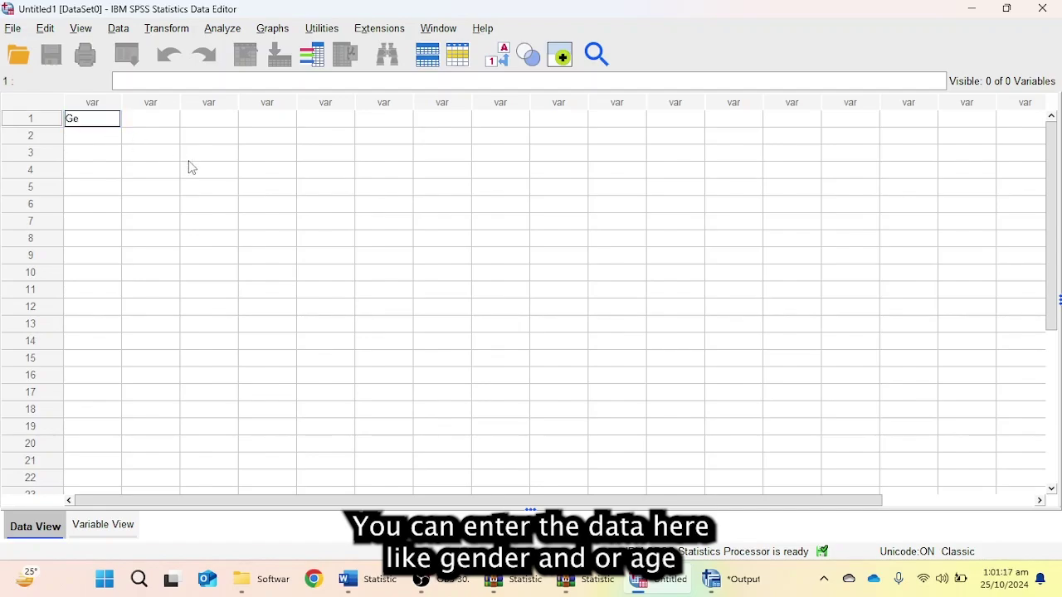
text(e)
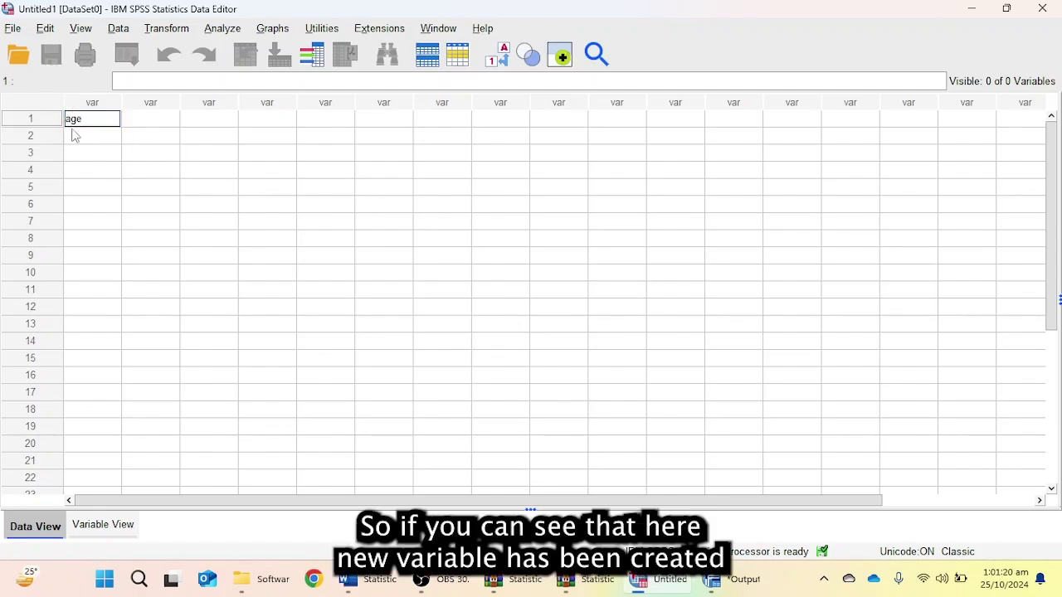
click(93, 154)
click(103, 524)
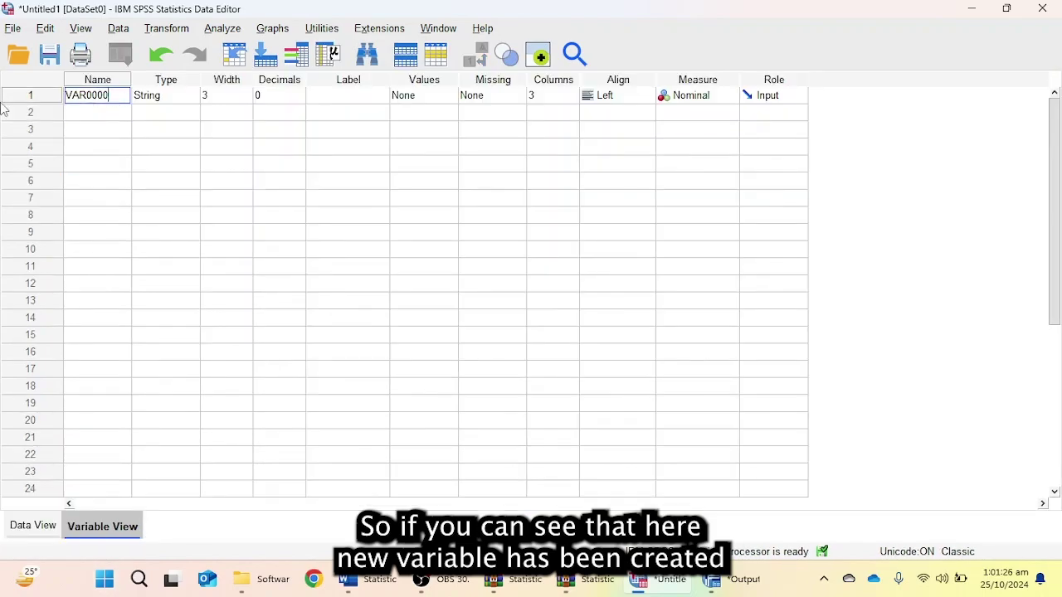
key(BackSpace)
text(Age)
key(Return)
click(191, 96)
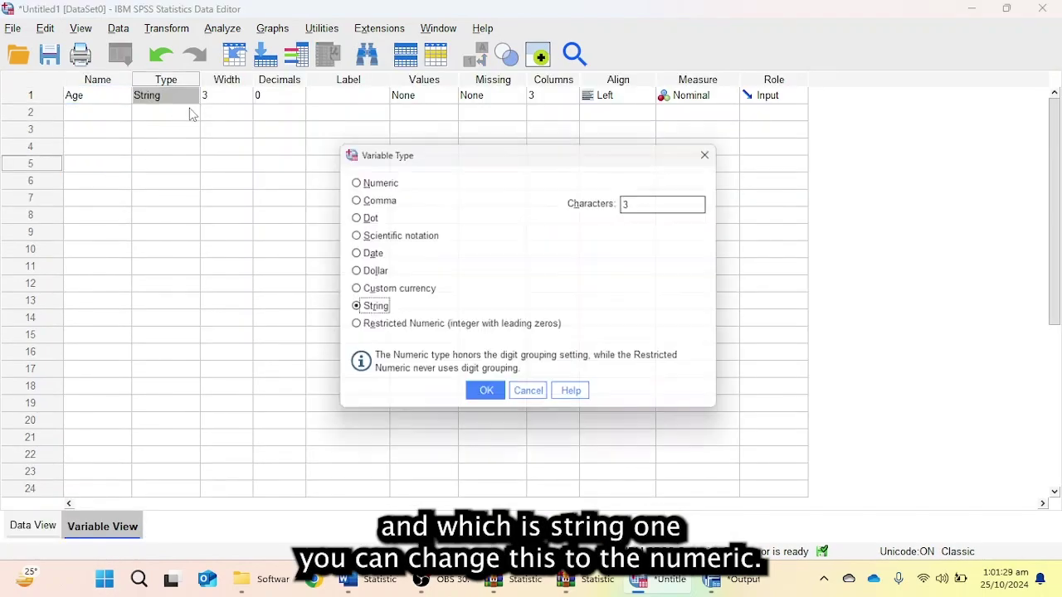
click(379, 183)
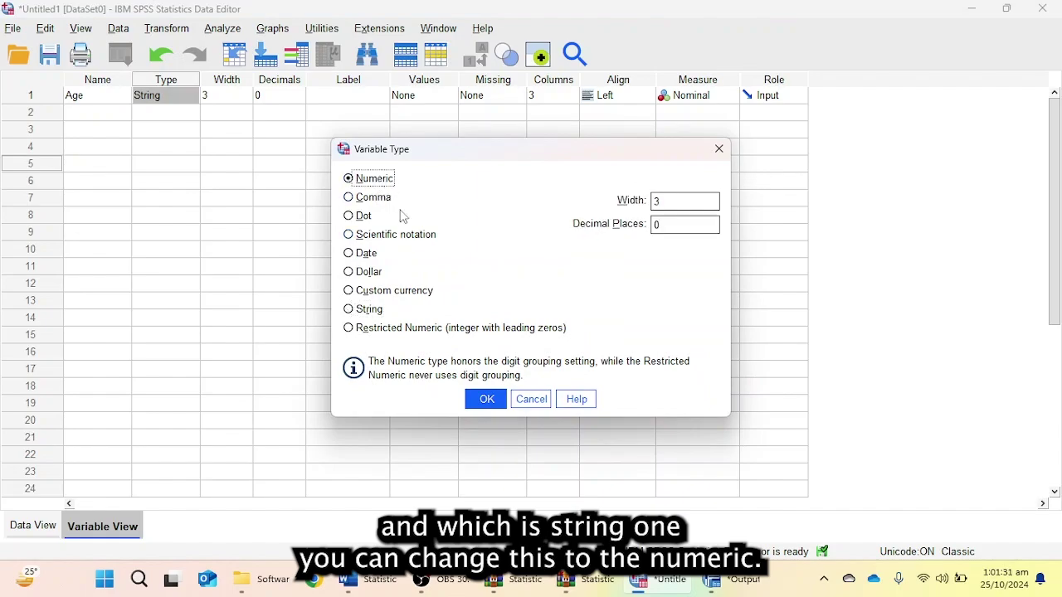
click(487, 399)
Step: Back in Data View, enter ages 25 and 26 in the first two Age rows
click(34, 526)
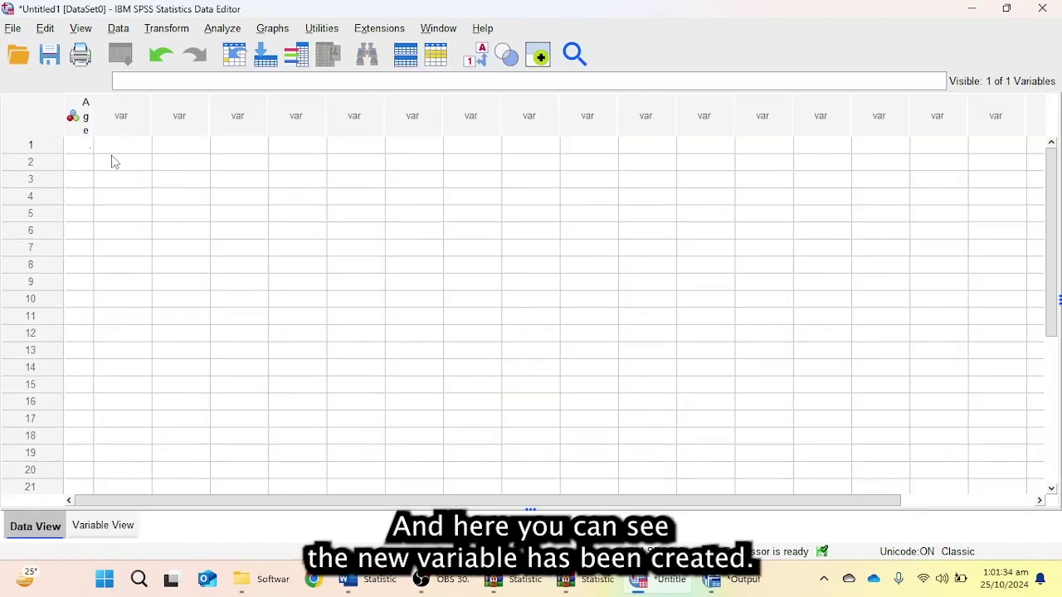
click(122, 134)
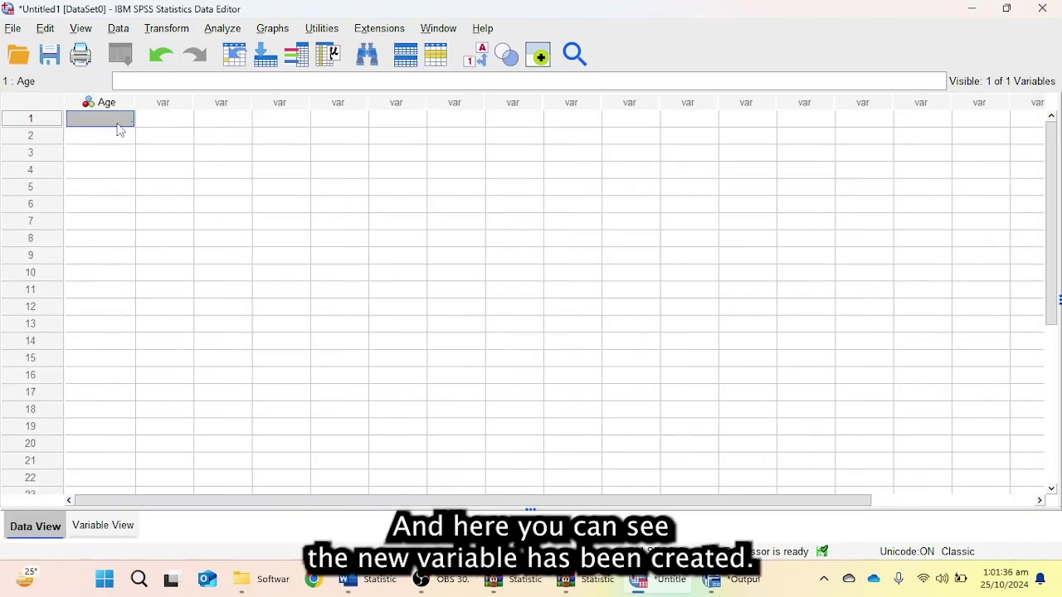
text(25)
click(122, 131)
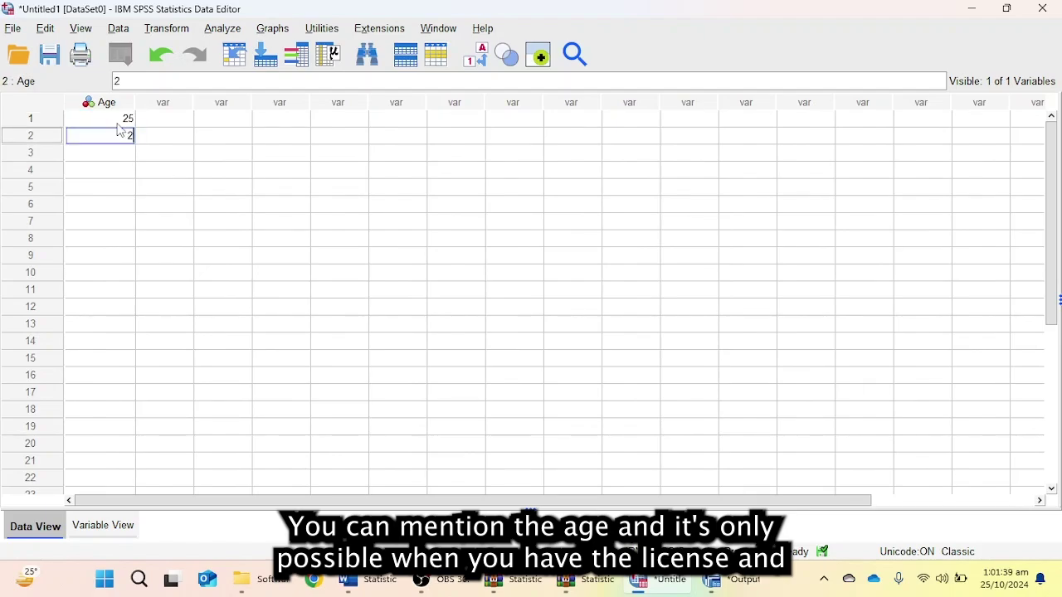
text(26)
click(121, 131)
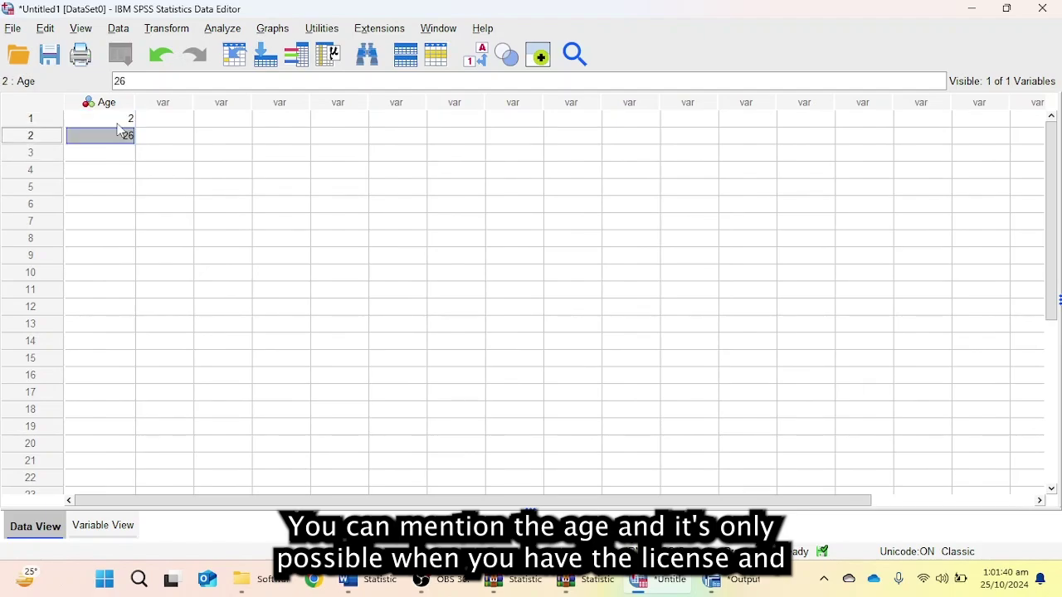
click(355, 240)
click(573, 257)
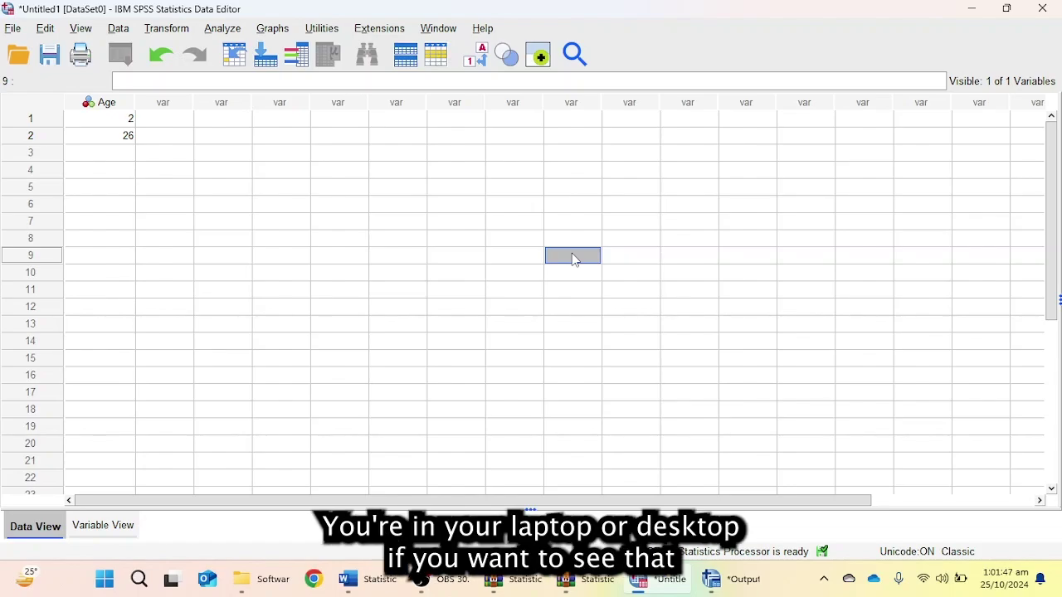
click(483, 30)
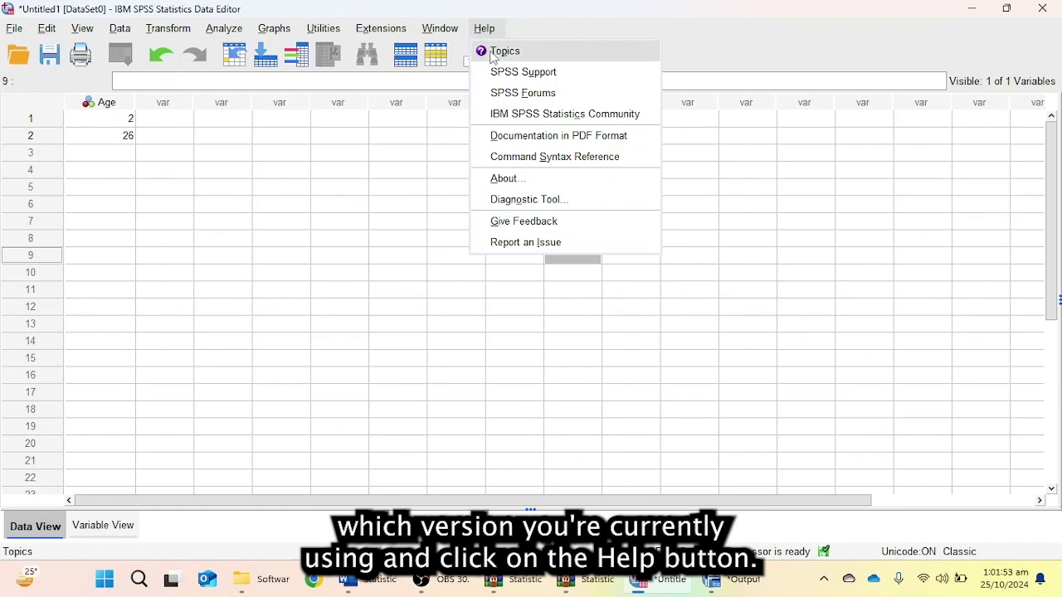
click(509, 179)
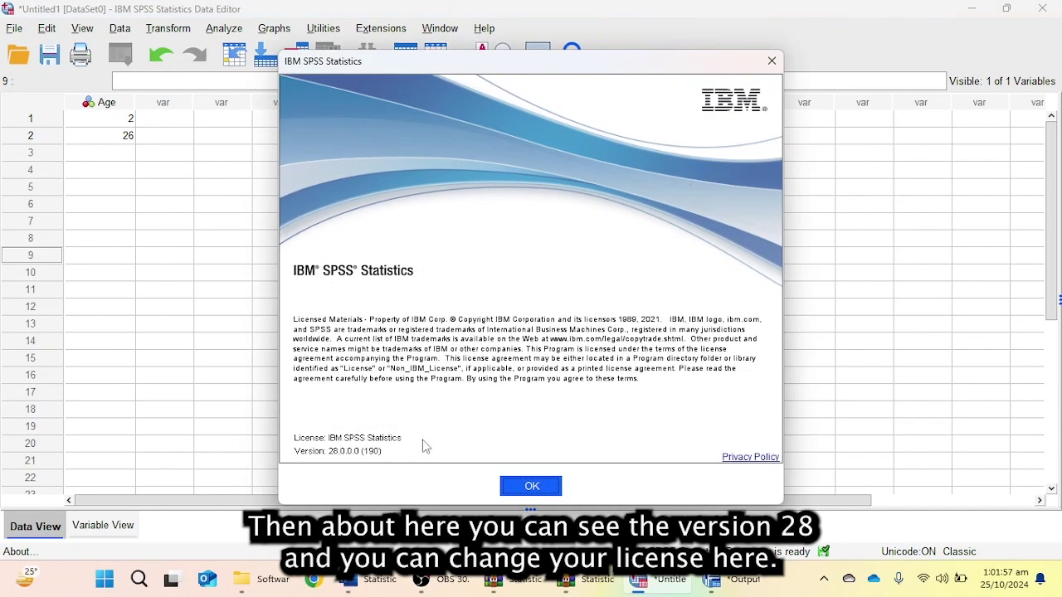
click(531, 489)
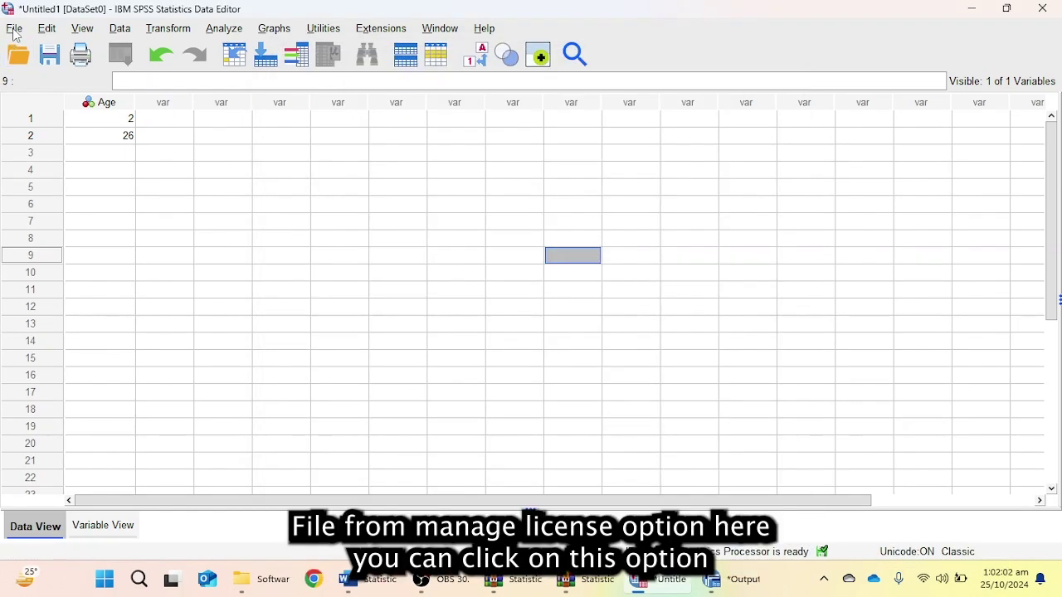
click(14, 30)
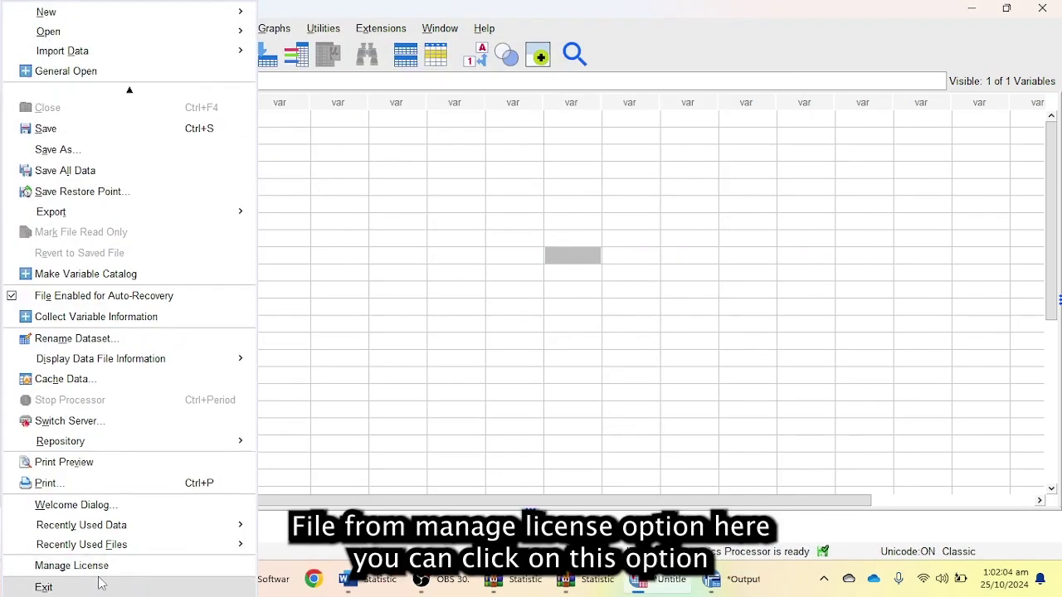
click(99, 565)
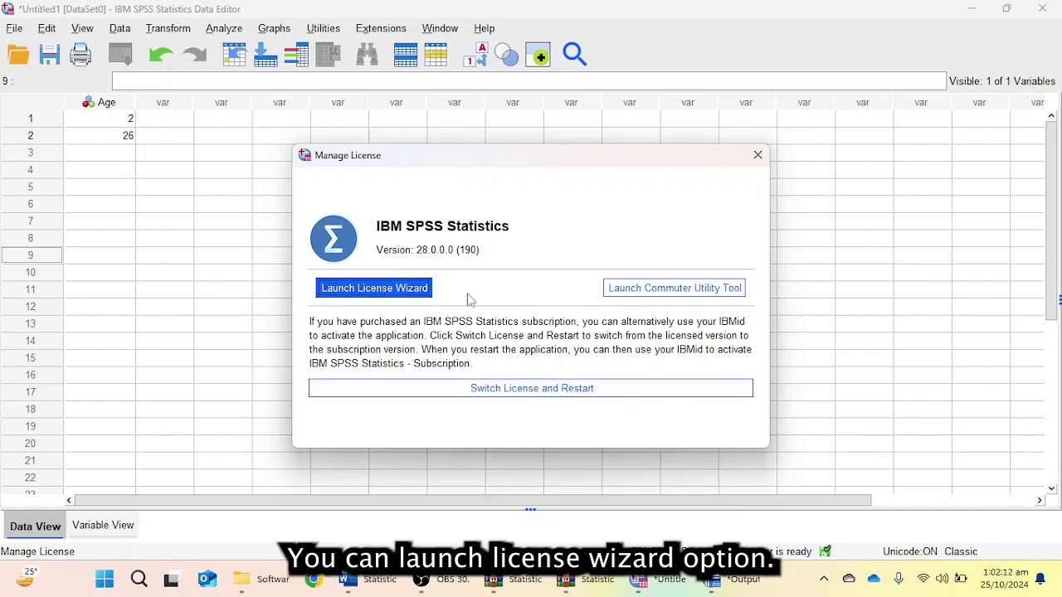
click(758, 155)
click(496, 256)
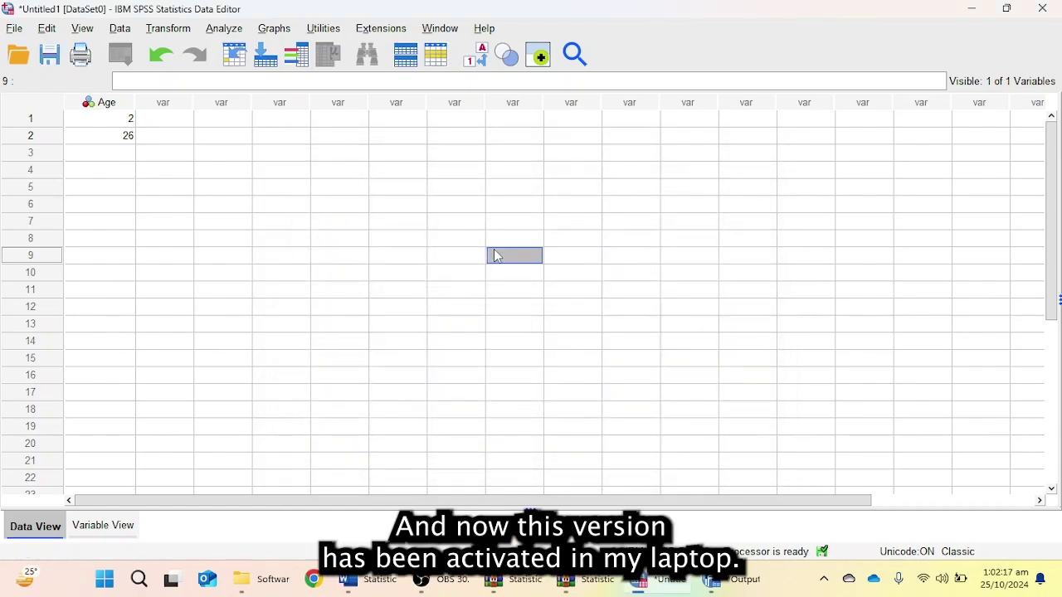